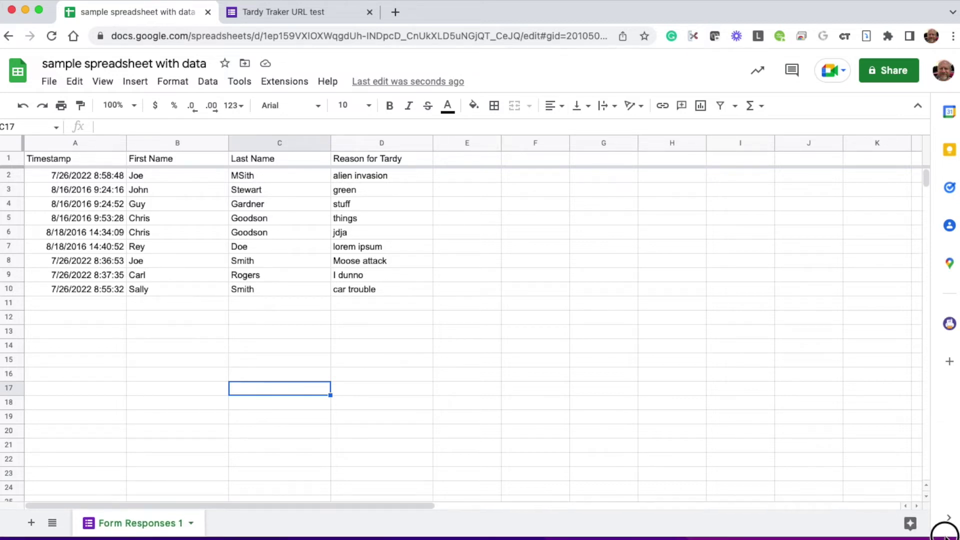
- Add a new blank sheet, Sheet4, beside Form Responses 1
left_click(32, 523)
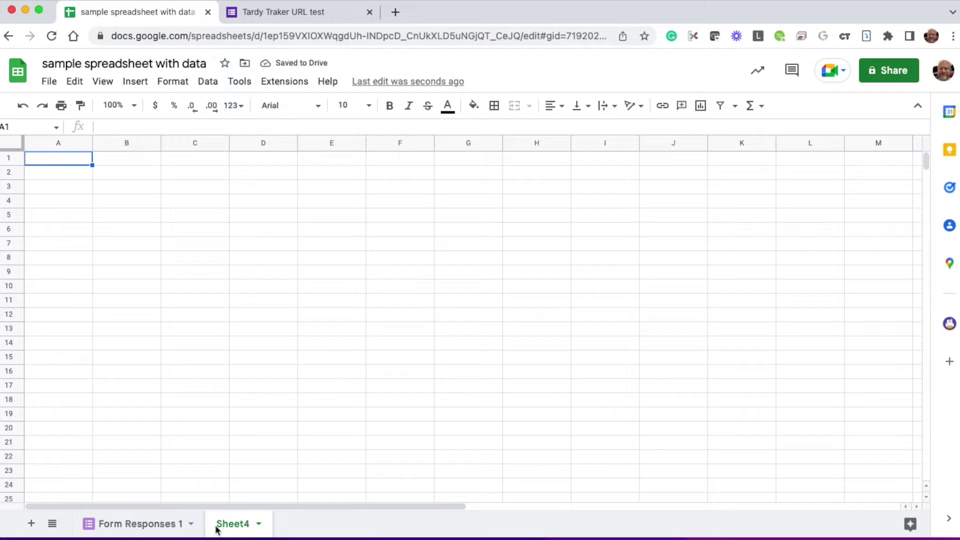
- Rename the Sheet4 tab to '2021-22'
left_click(259, 523)
left_click(259, 356)
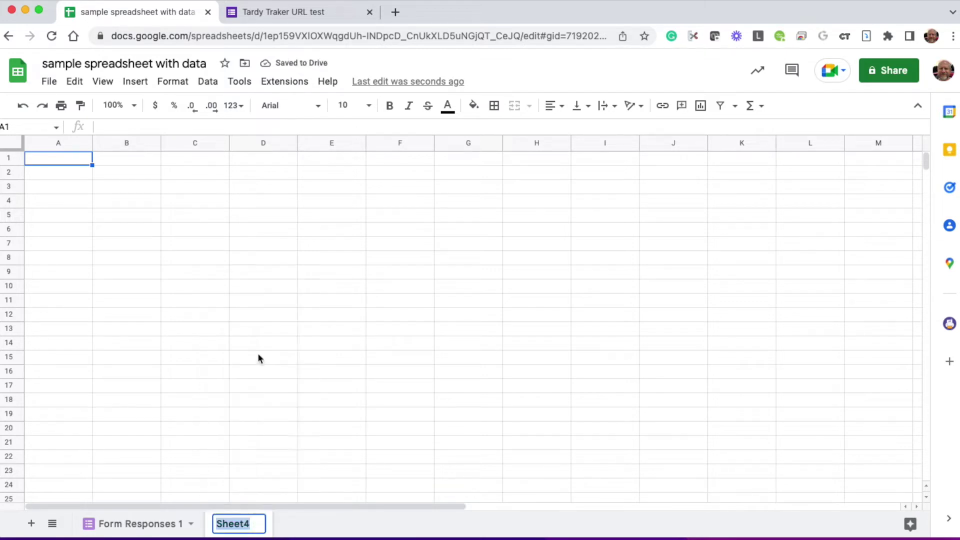
type("202")
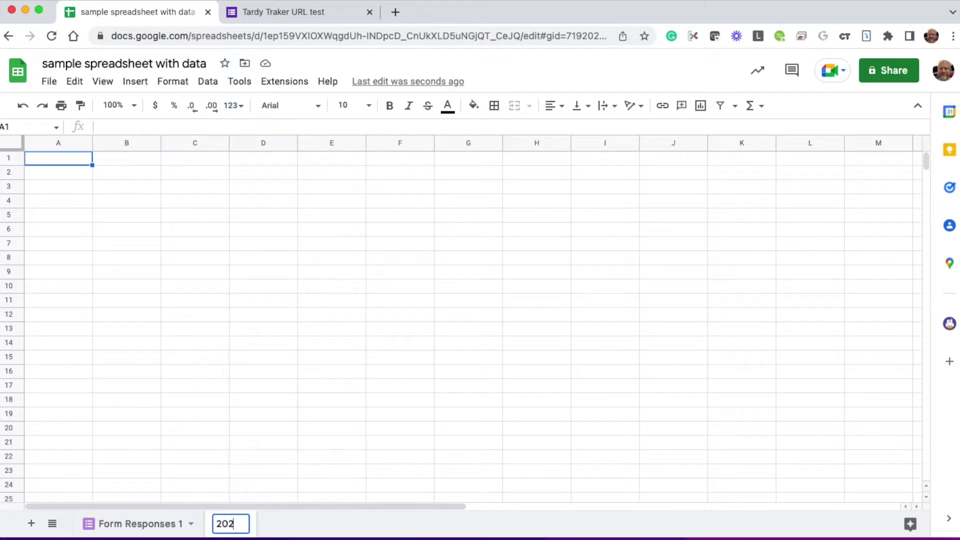
type("1-22")
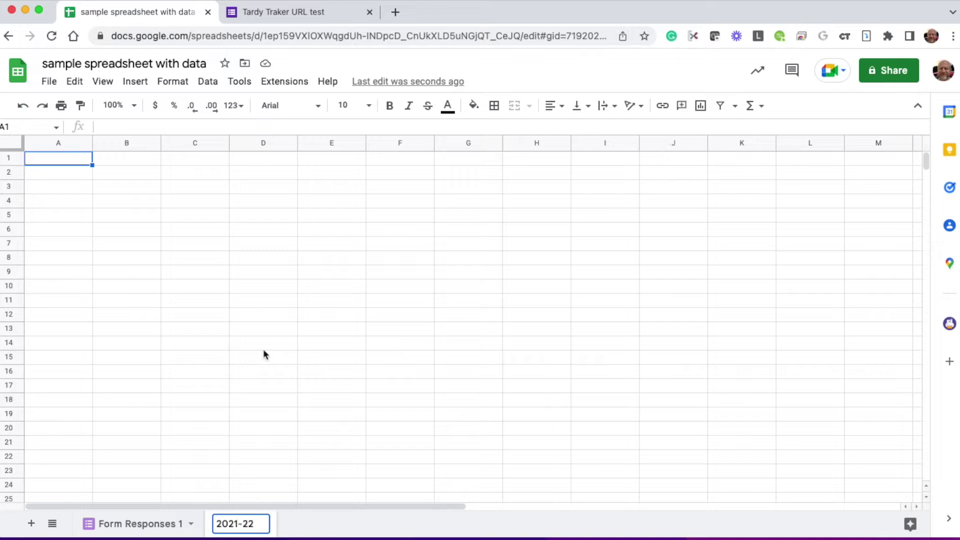
key("Return")
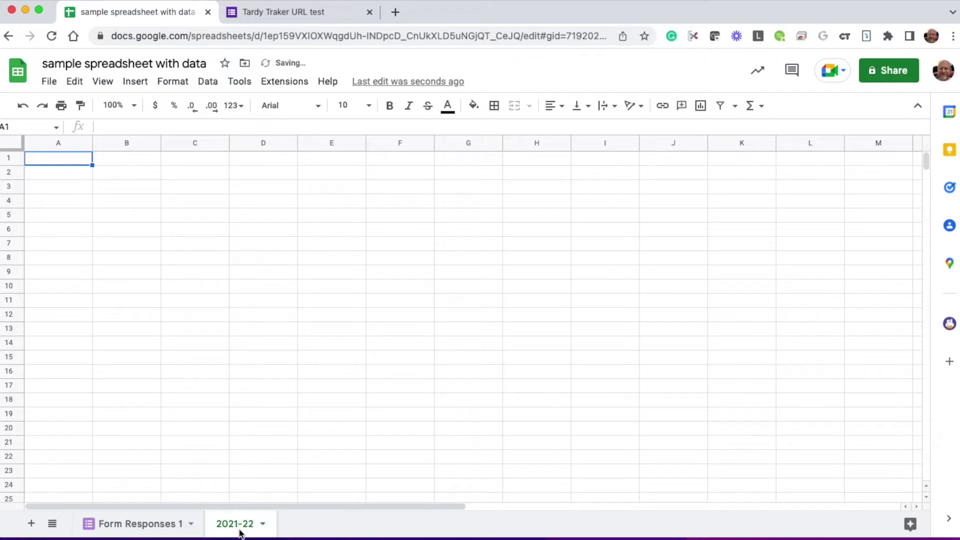
- On Form Responses 1, select the nine response rows 2 through 10
left_click(135, 525)
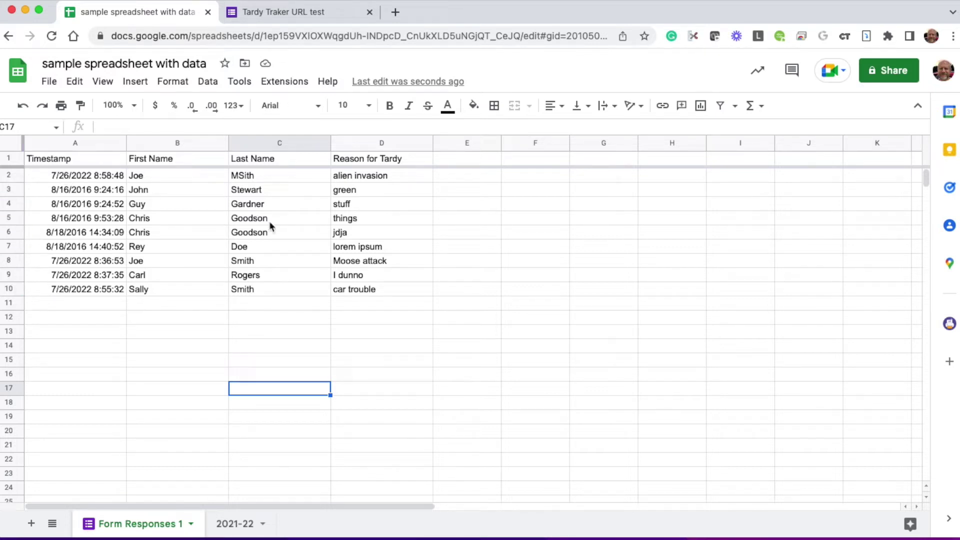
left_click(10, 175)
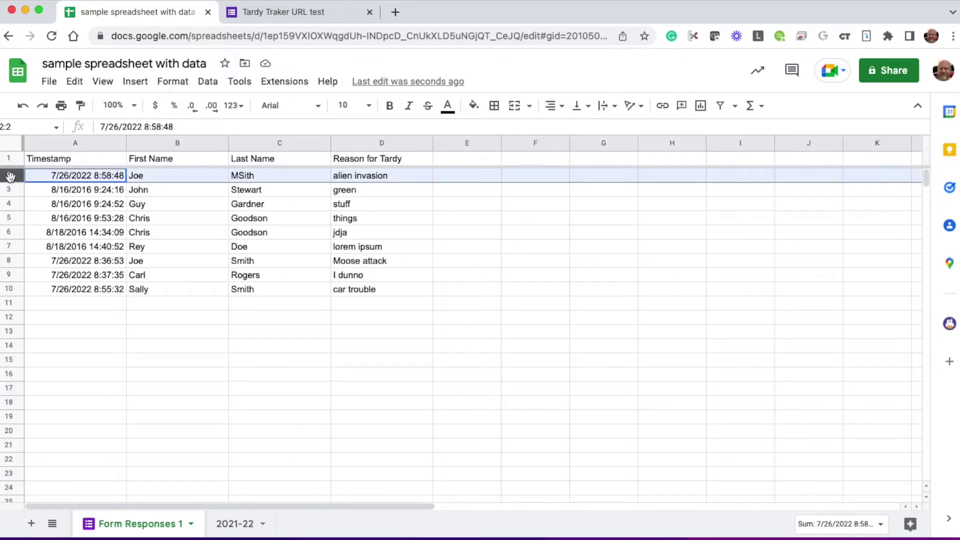
scroll(11, 203, "down", 2)
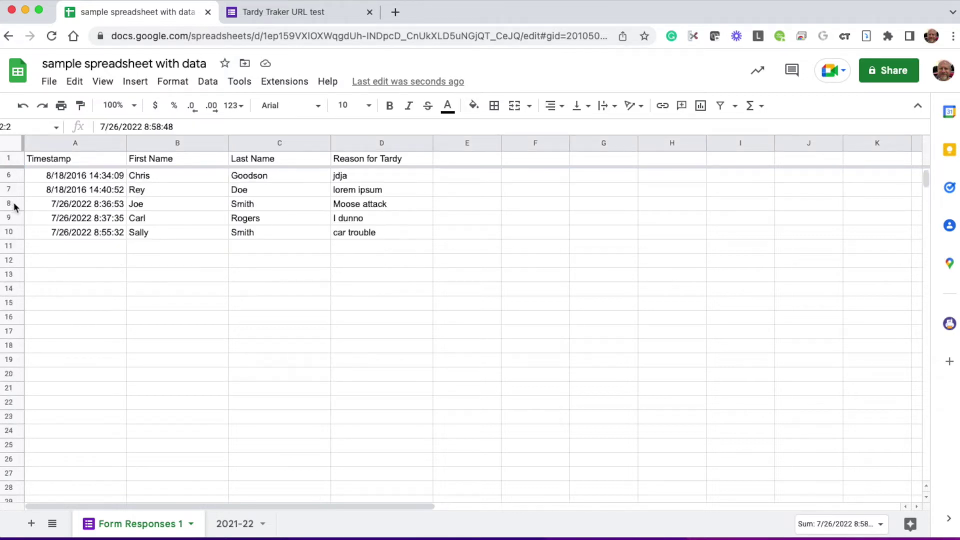
scroll(12, 205, "up", 2)
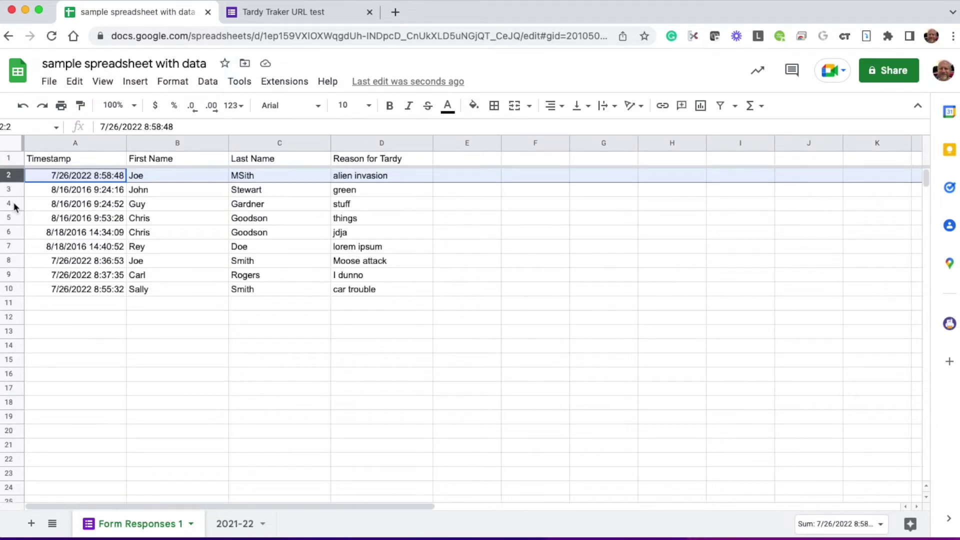
left_click(9, 292, "shift")
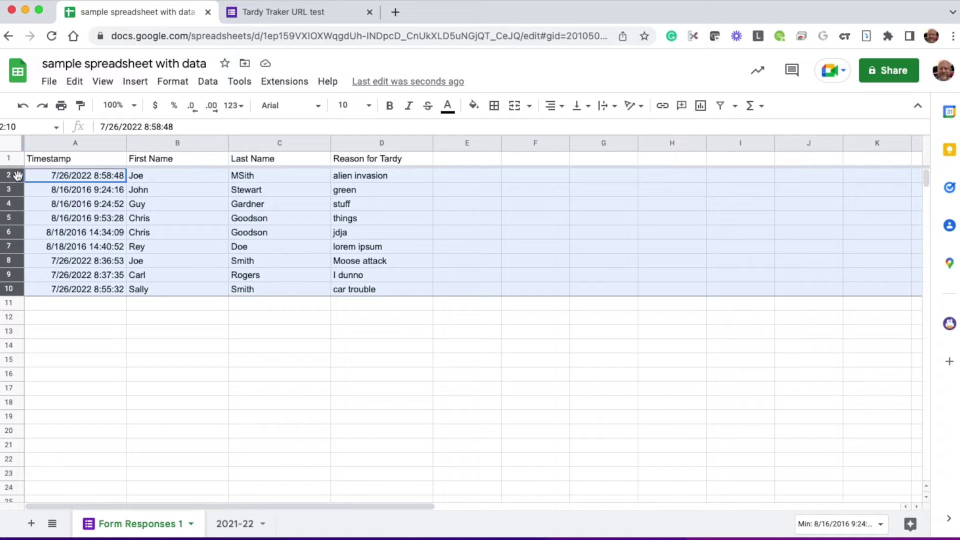
scroll(31, 232, "down", 10)
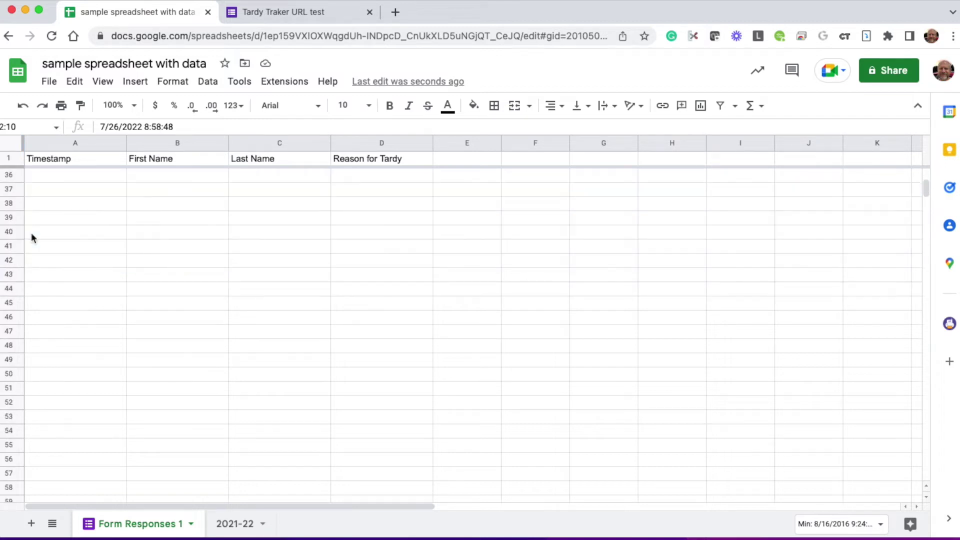
scroll(31, 232, "up", 10)
scroll(31, 233, "right", 2)
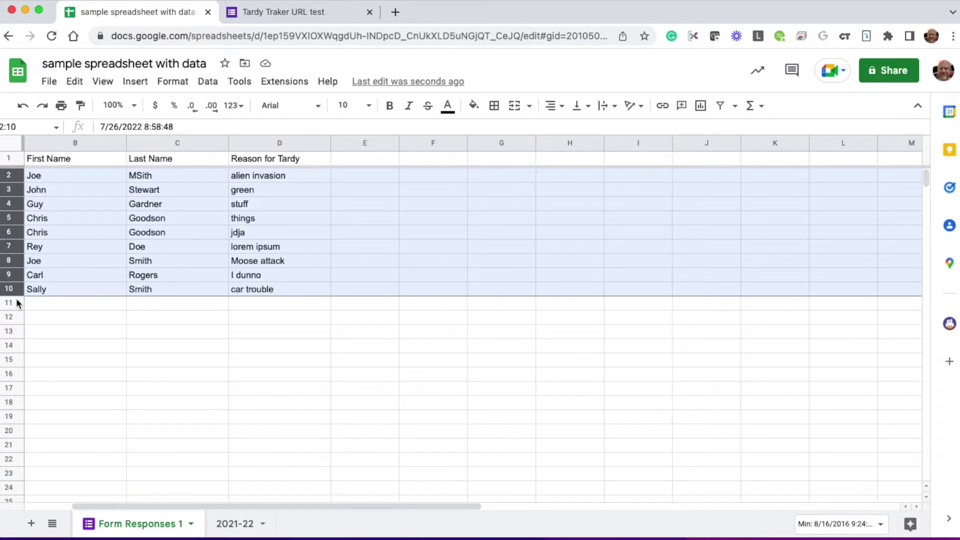
- Copy rows 2–10 of Form Responses 1 into the 2021-22 sheet starting at cell A1
right_click(103, 223)
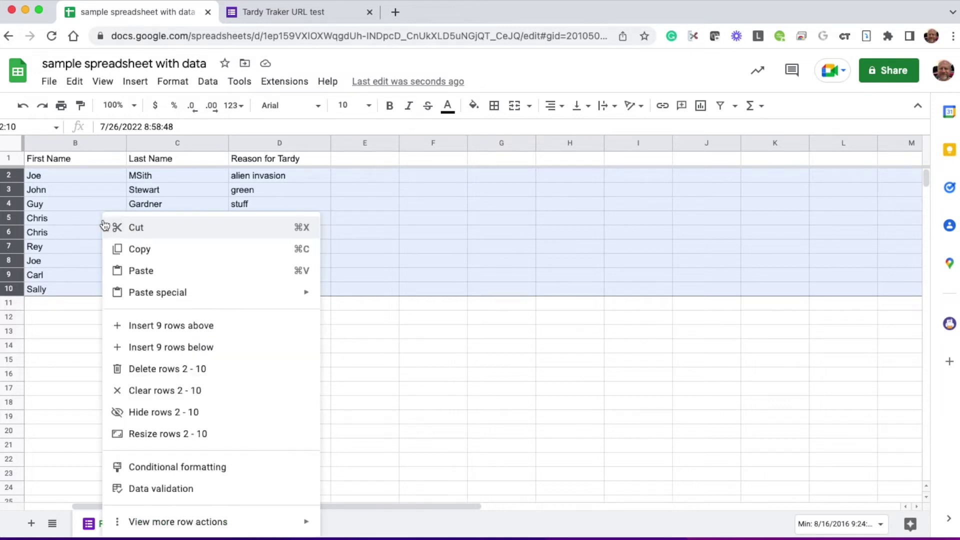
left_click(131, 249)
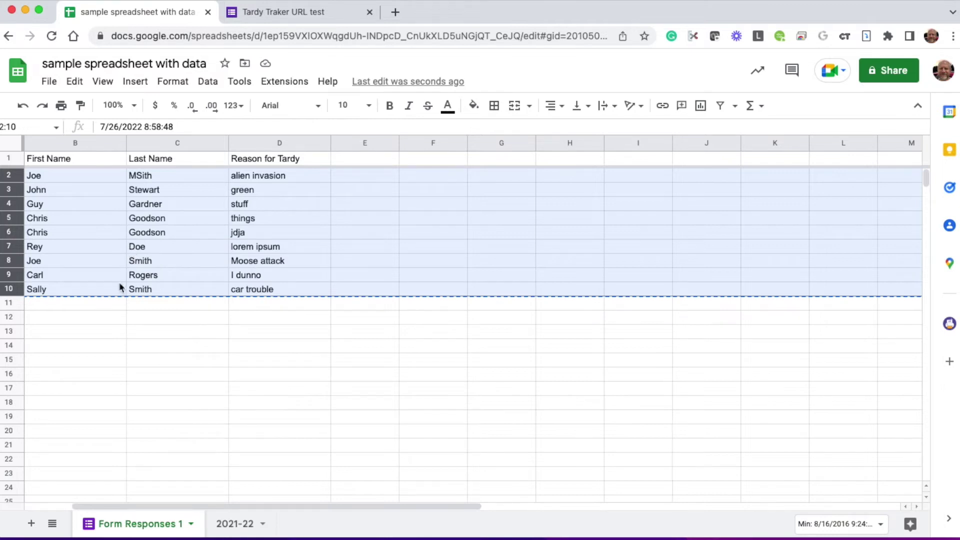
left_click(239, 525)
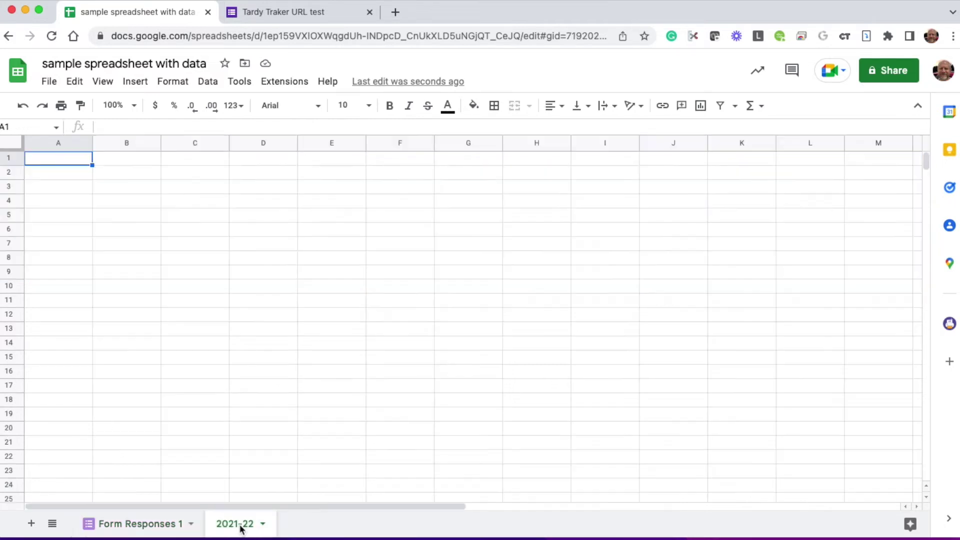
right_click(66, 163)
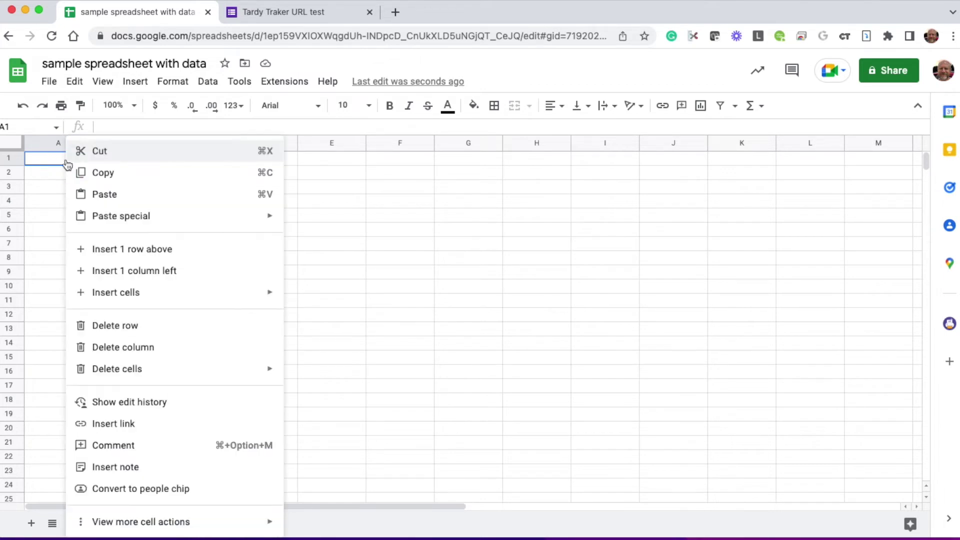
left_click(83, 193)
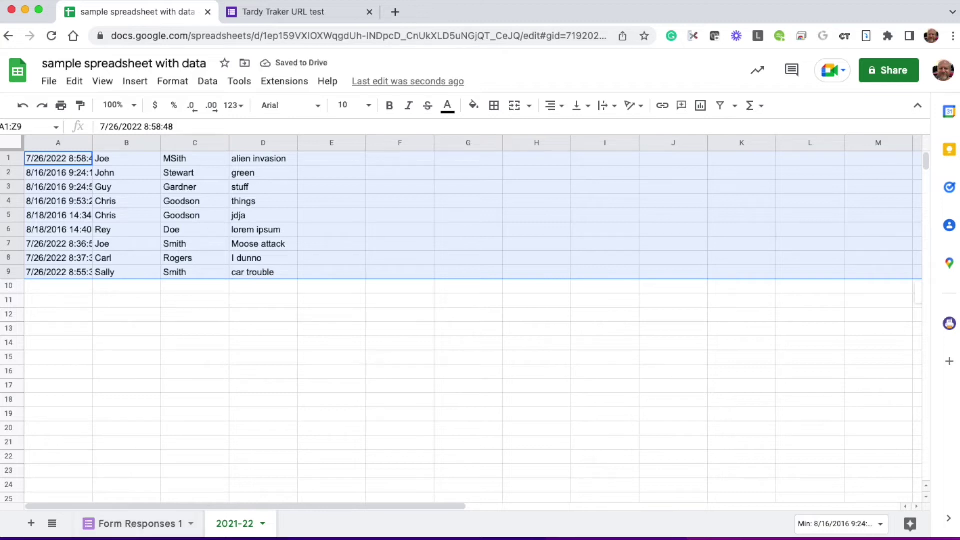
left_click(156, 523)
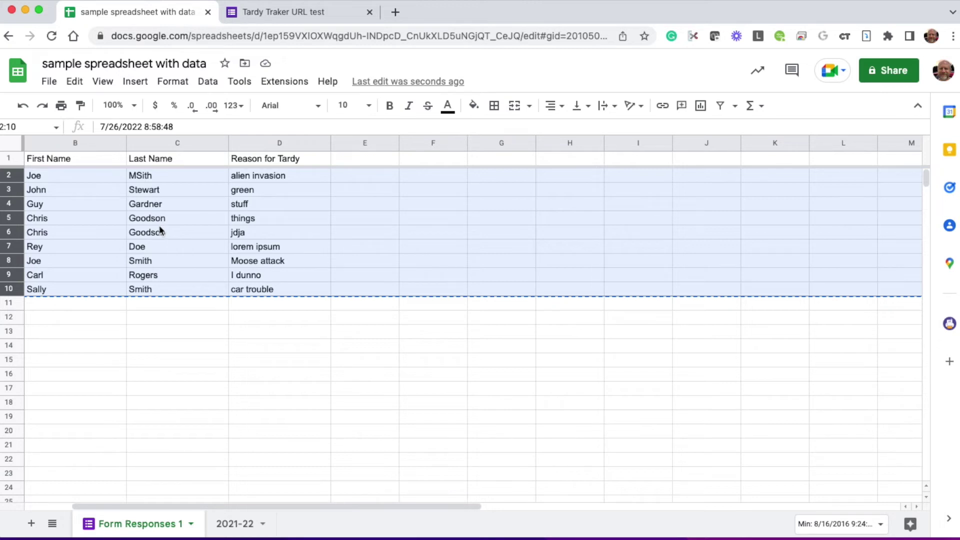
- Delete rows 2–10 from Form Responses 1, leaving only the header row
right_click(81, 216)
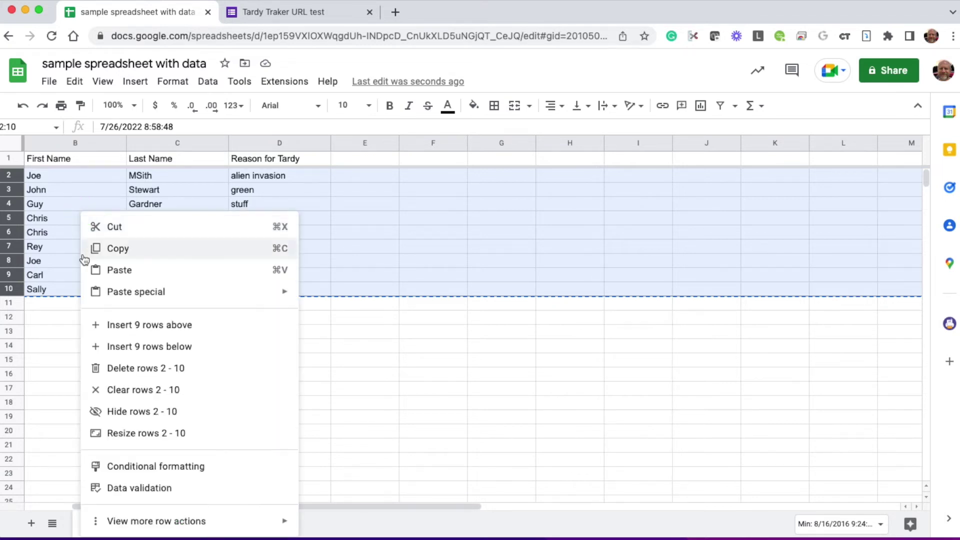
left_click(150, 369)
left_click(148, 367)
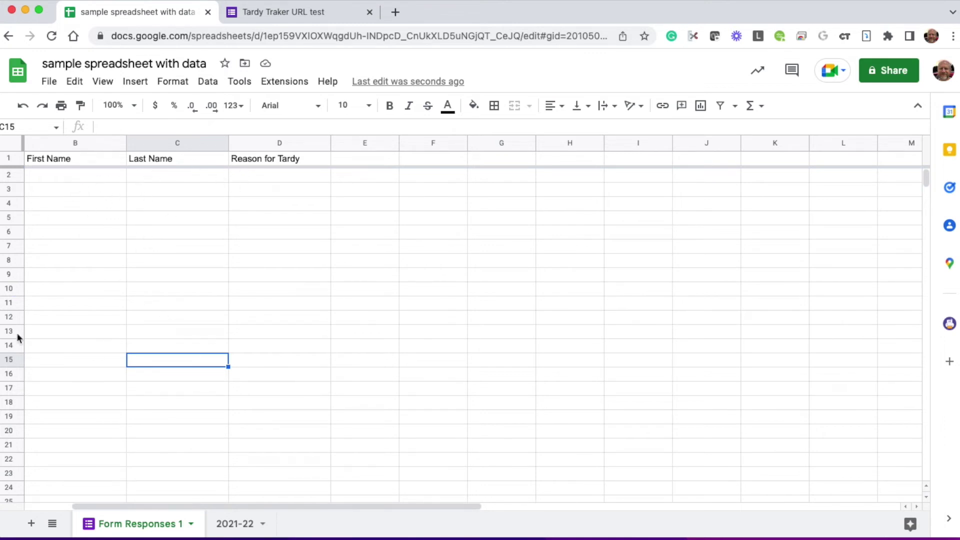
- Delete rows 3 through 991 so only the header and one blank row remain
scroll(5, 295, "down", 1)
scroll(5, 295, "up", 3)
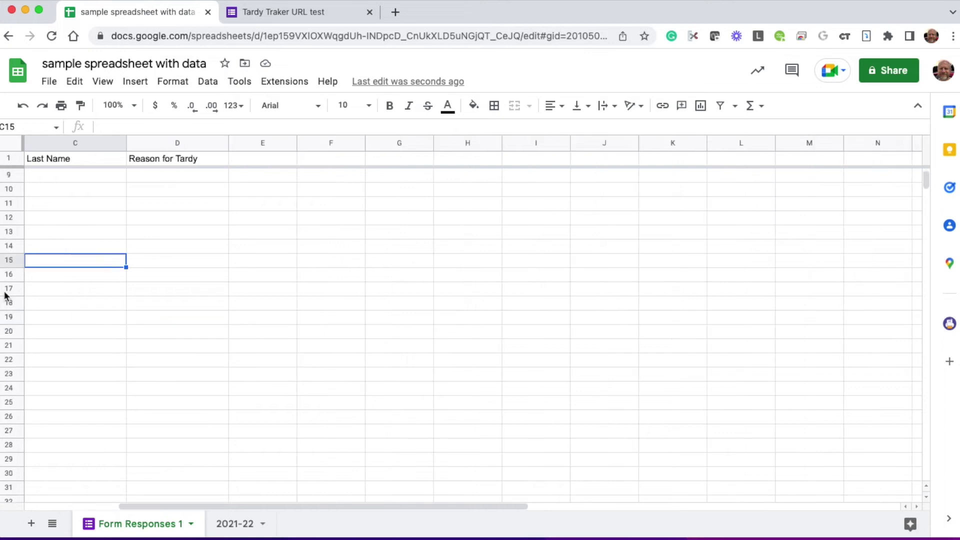
scroll(5, 295, "left", 1)
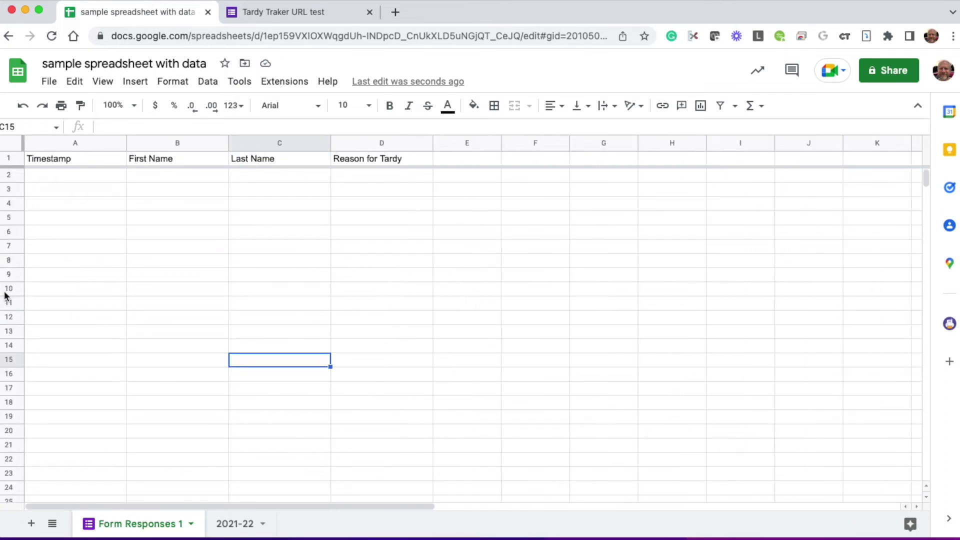
left_click(9, 175)
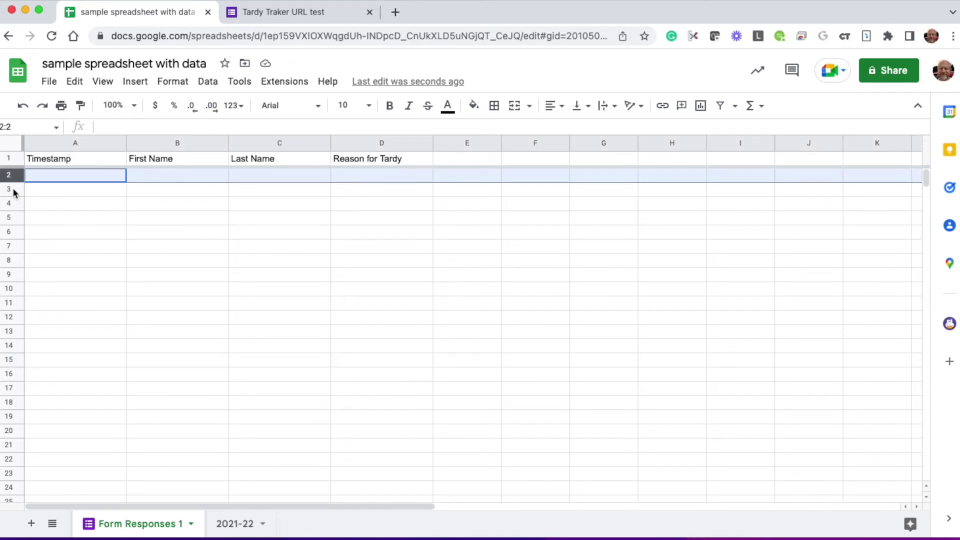
left_click(10, 189)
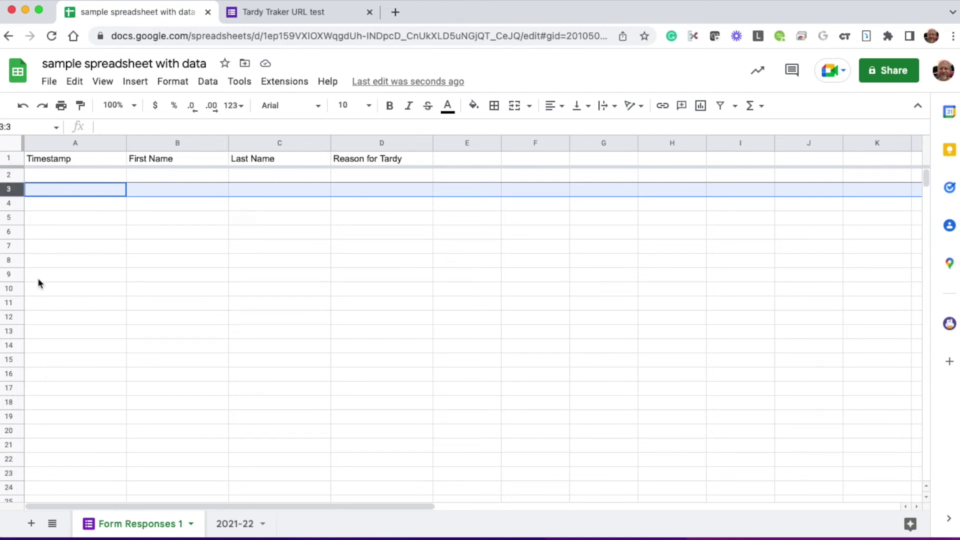
scroll(39, 280, "down", 20)
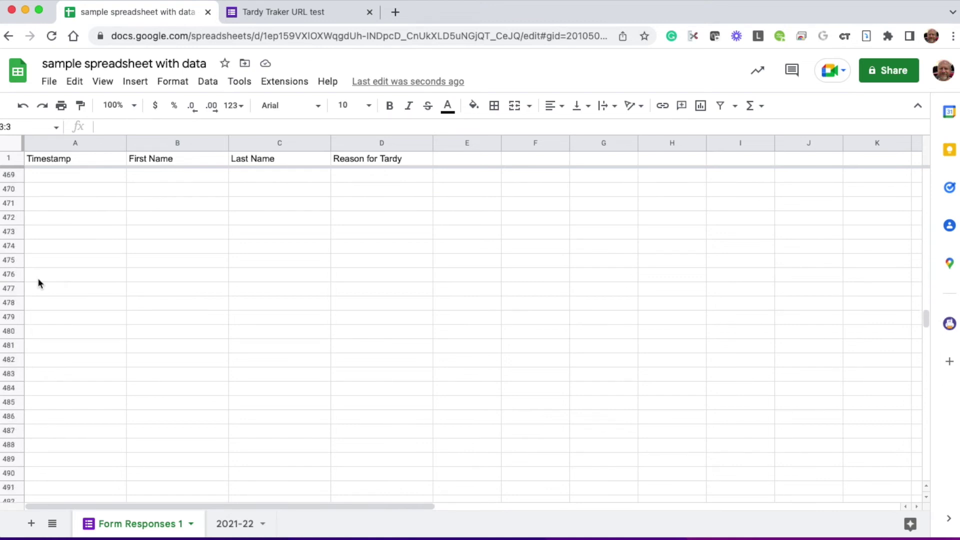
scroll(39, 281, "down", 20)
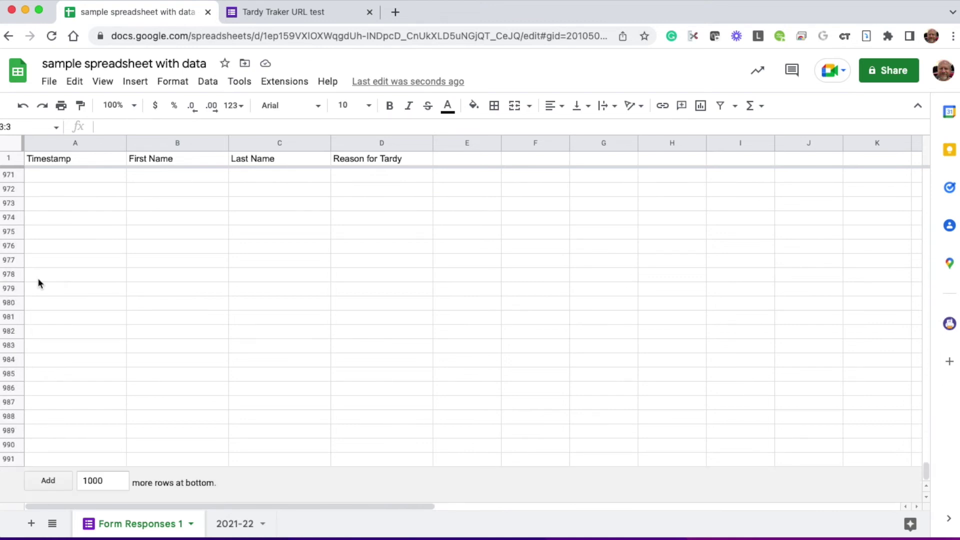
left_click(16, 459, "shift")
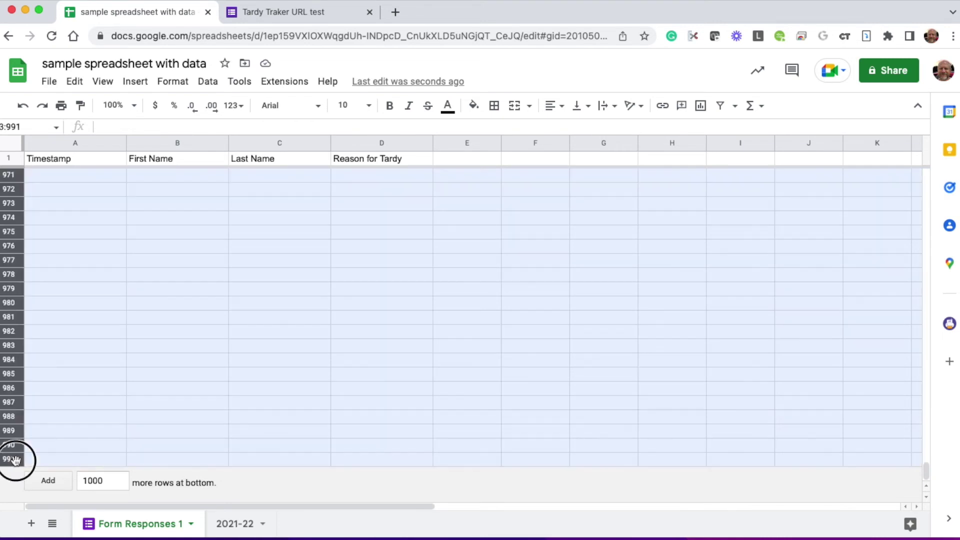
right_click(88, 275)
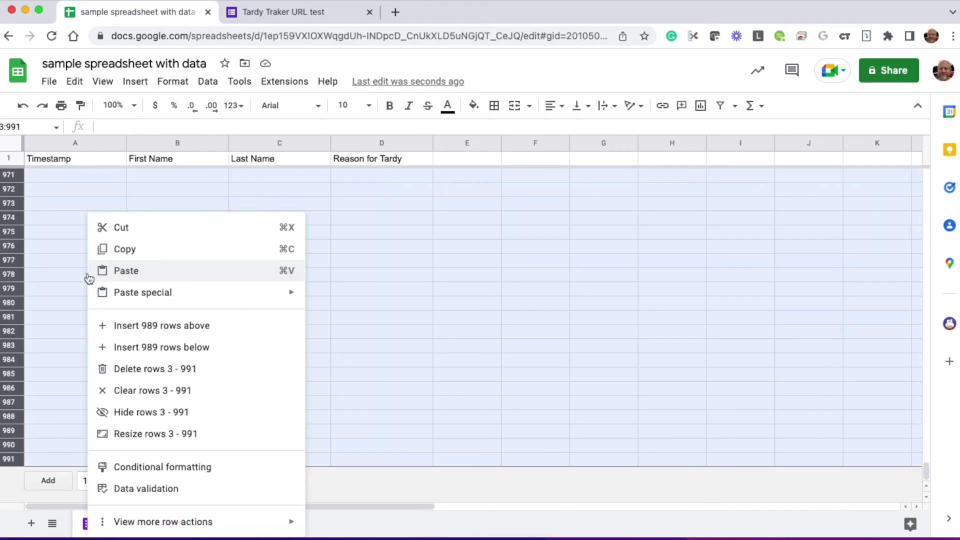
left_click(140, 370)
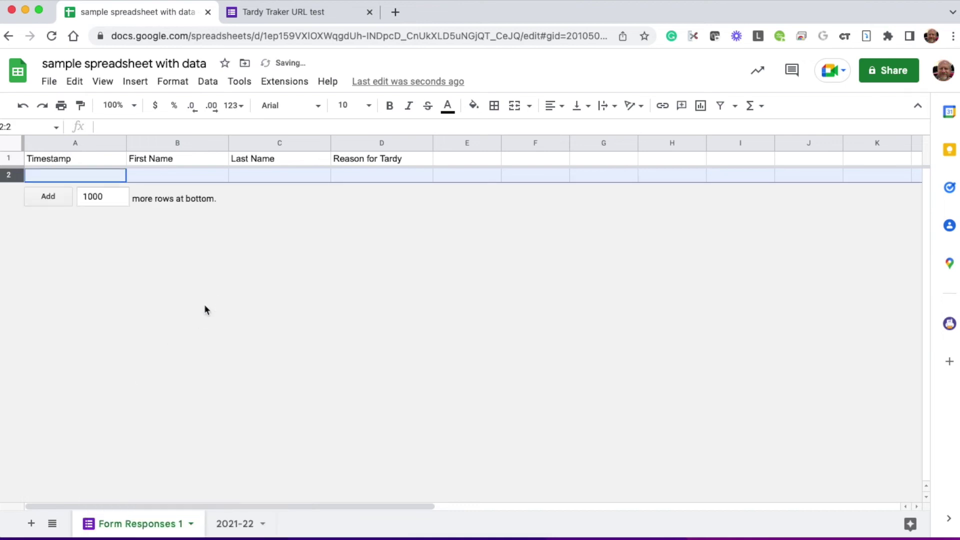
left_click(180, 176)
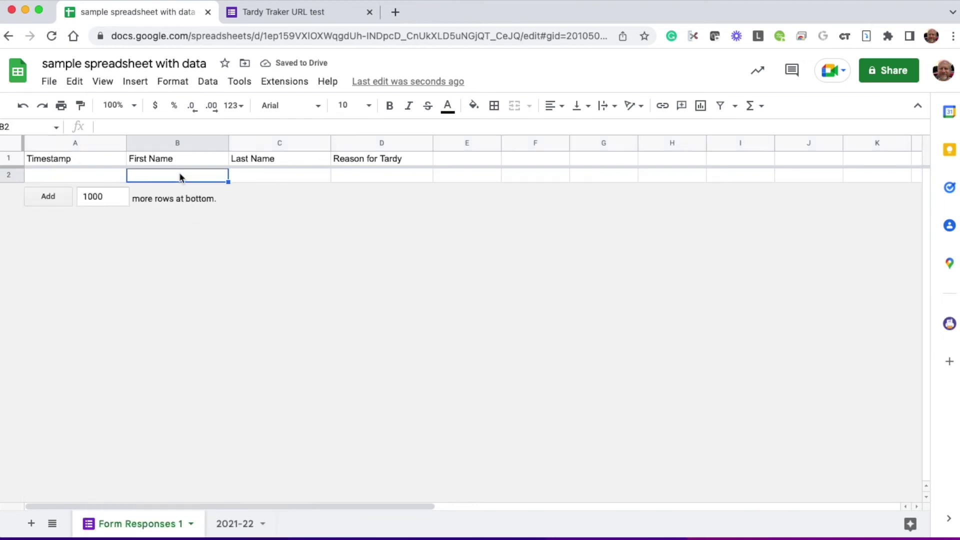
left_click(288, 8)
- Submit a test response with First Name 'test', Last Name 'testr', and reason tornado
left_click(320, 158)
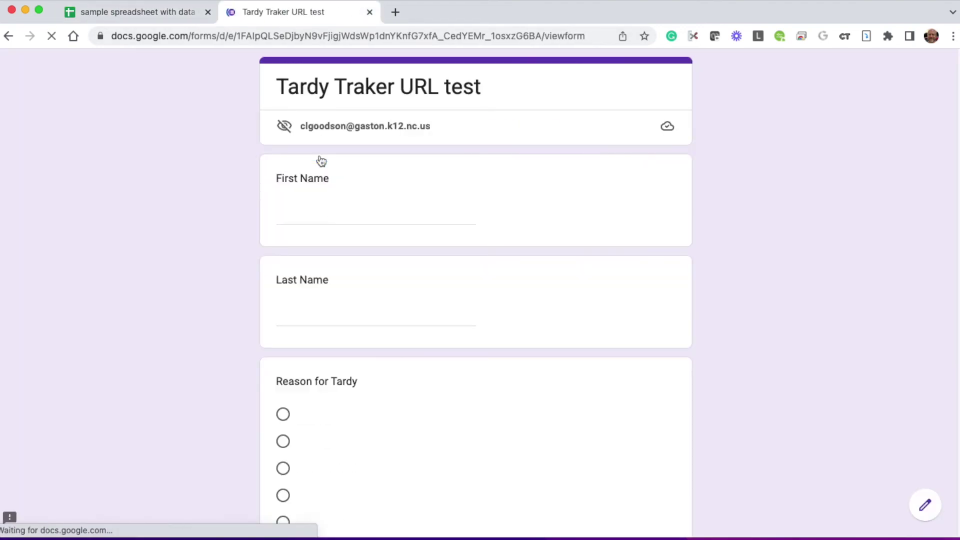
left_click(310, 222)
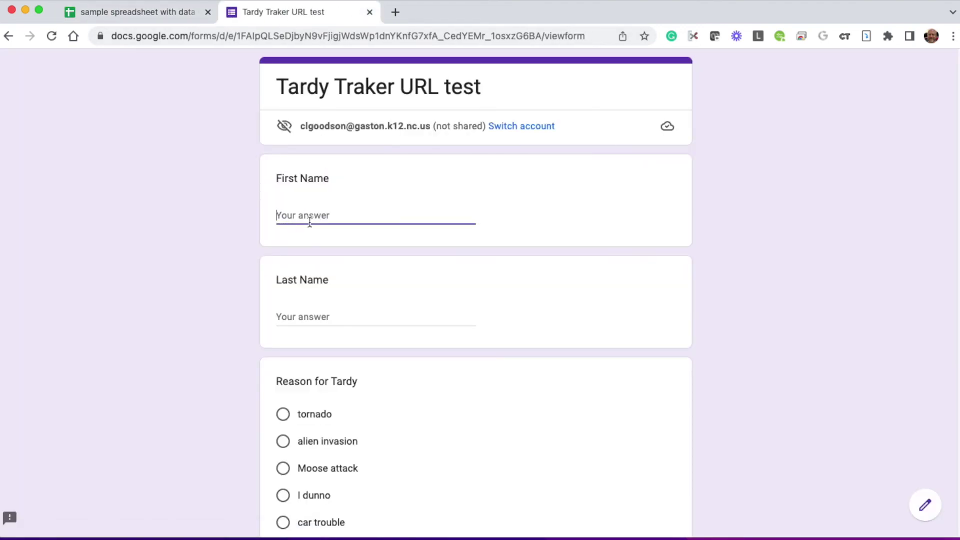
type("test")
key("Tab")
type("testr")
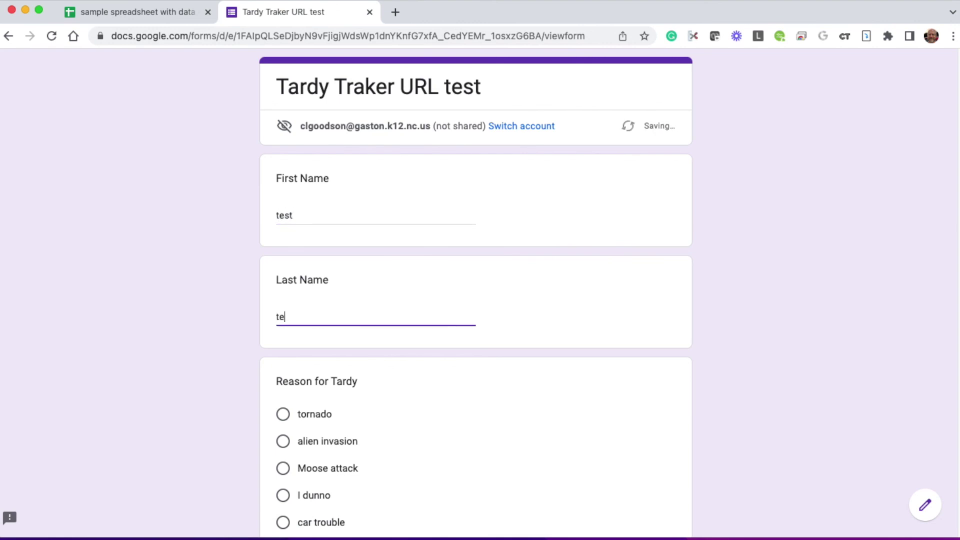
left_click(284, 415)
scroll(285, 412, "down", 4)
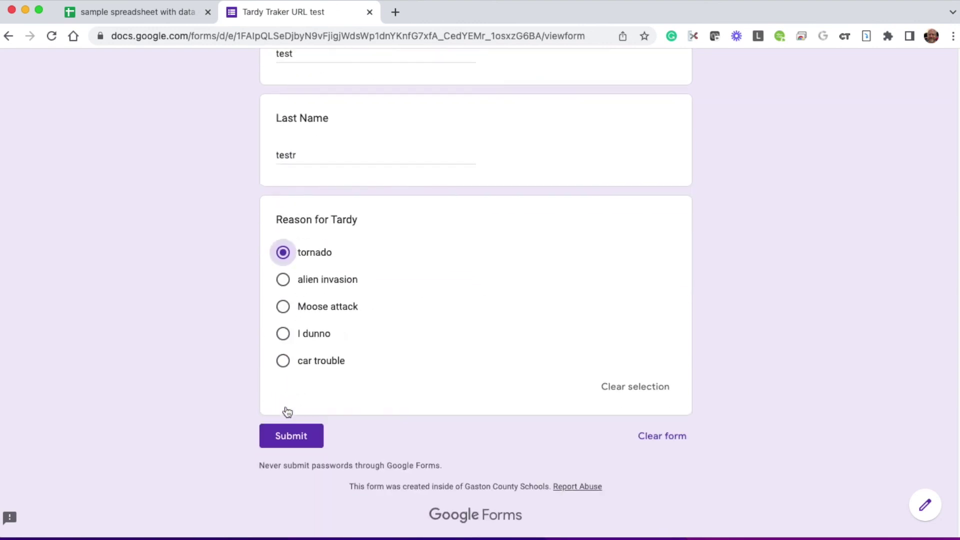
left_click(302, 430)
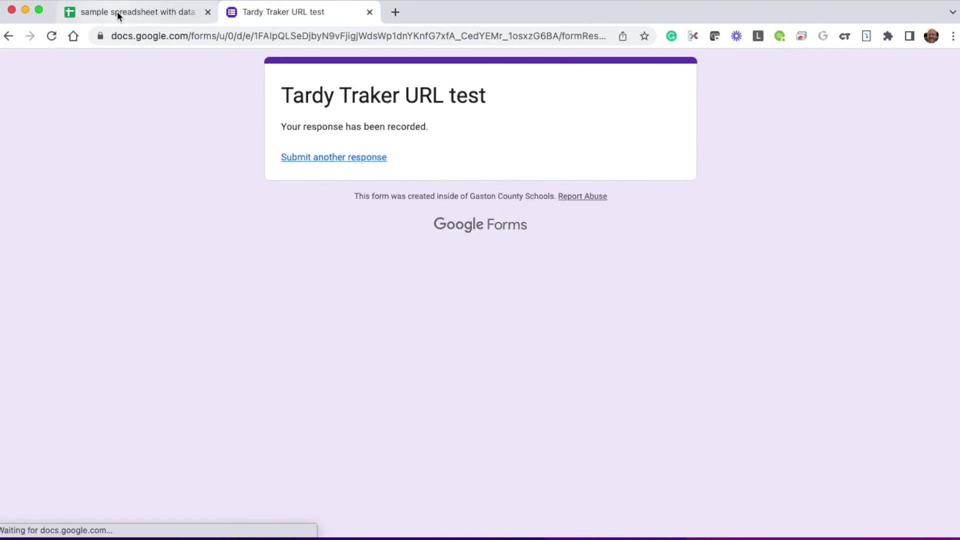
- Confirm the test response arrived in row 2 of Form Responses 1, then delete that row
left_click(118, 14)
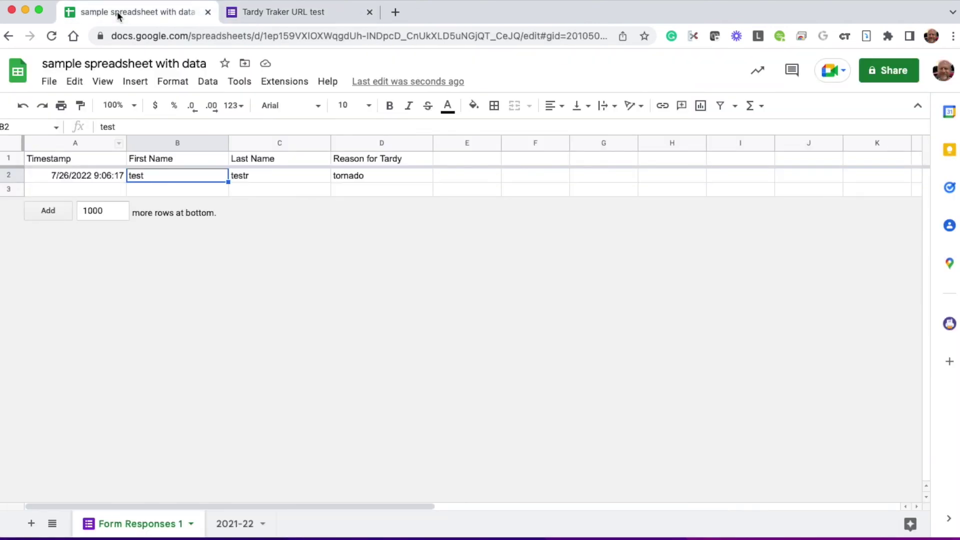
right_click(14, 175)
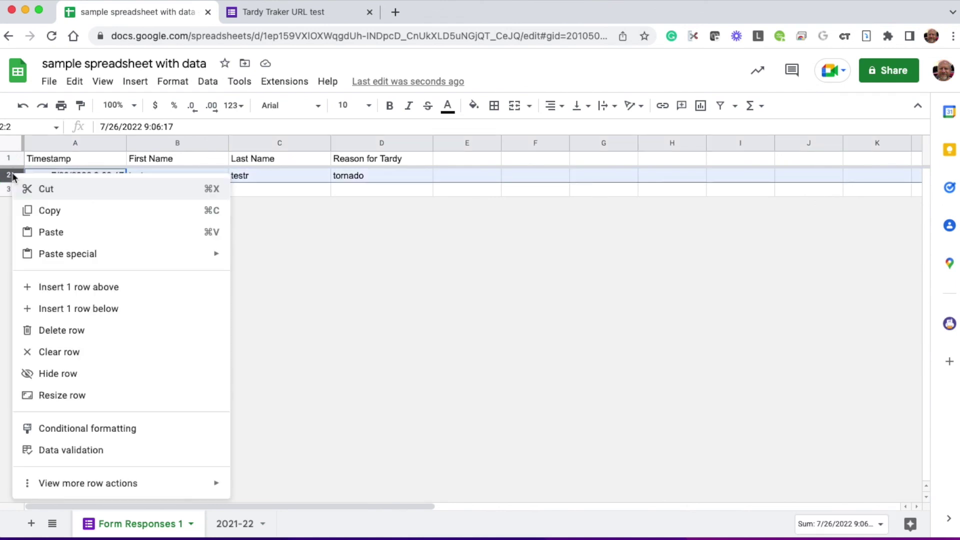
left_click(64, 330)
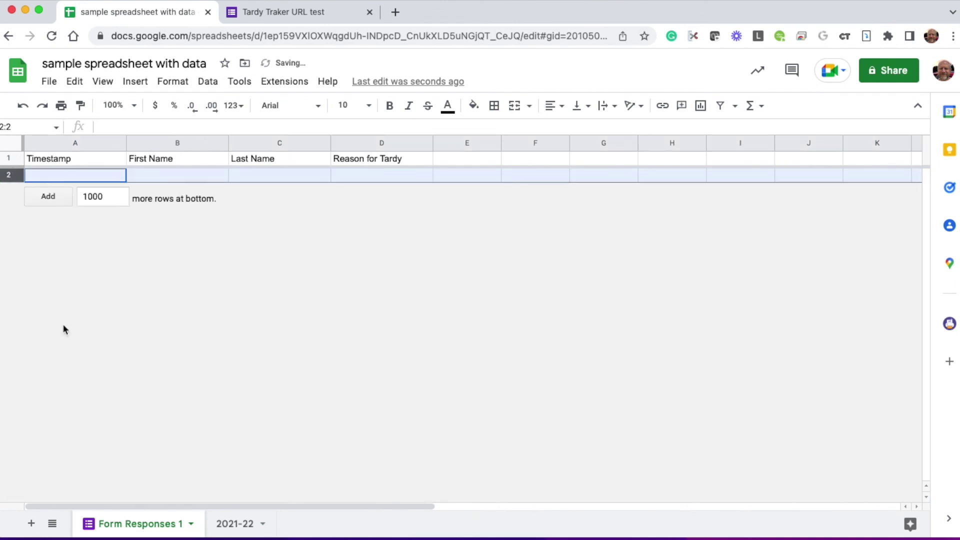